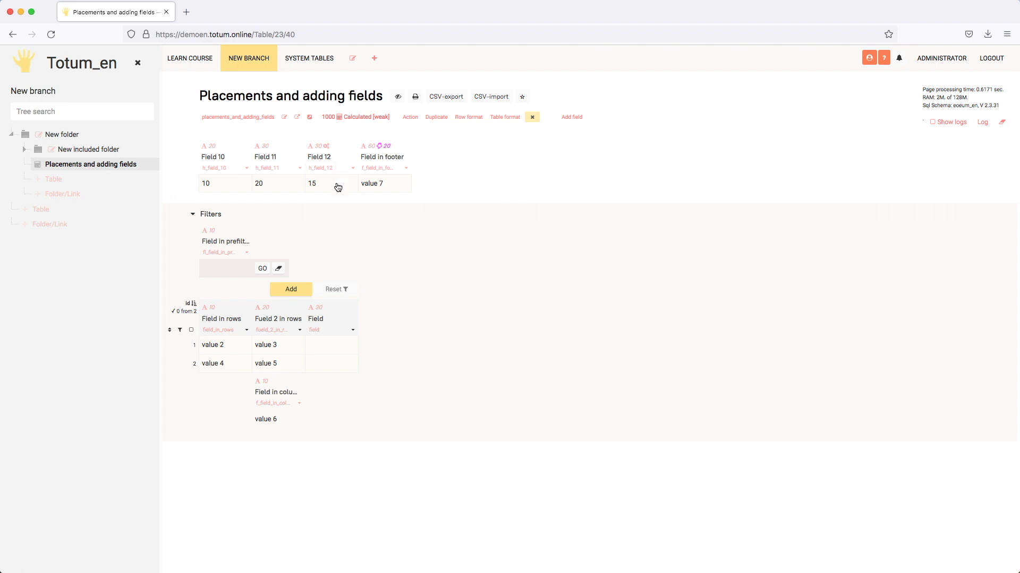
Start a name change for header Field 11 and enter h_field_9 as its new NAME.
click(285, 187)
click(299, 169)
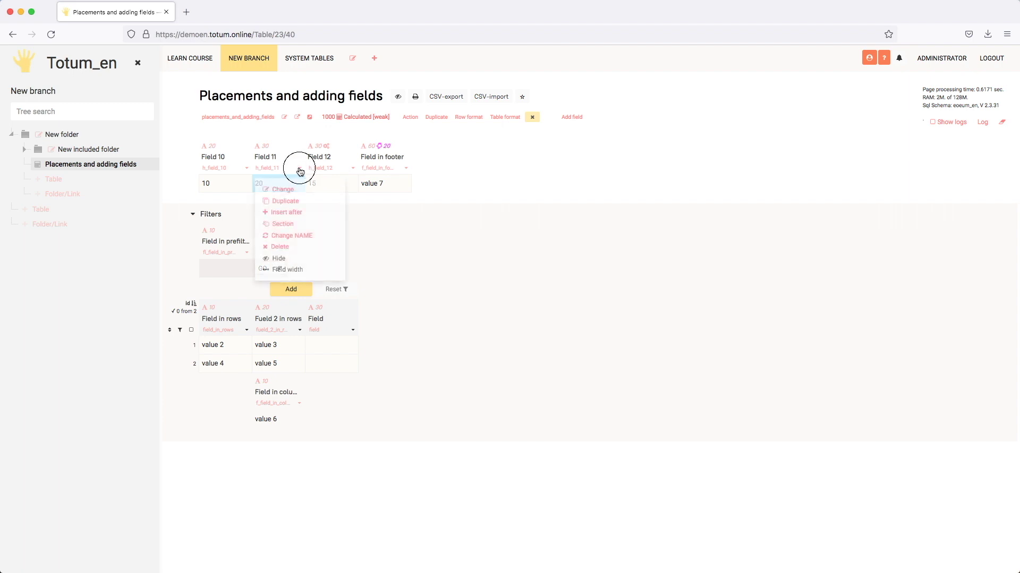
click(284, 238)
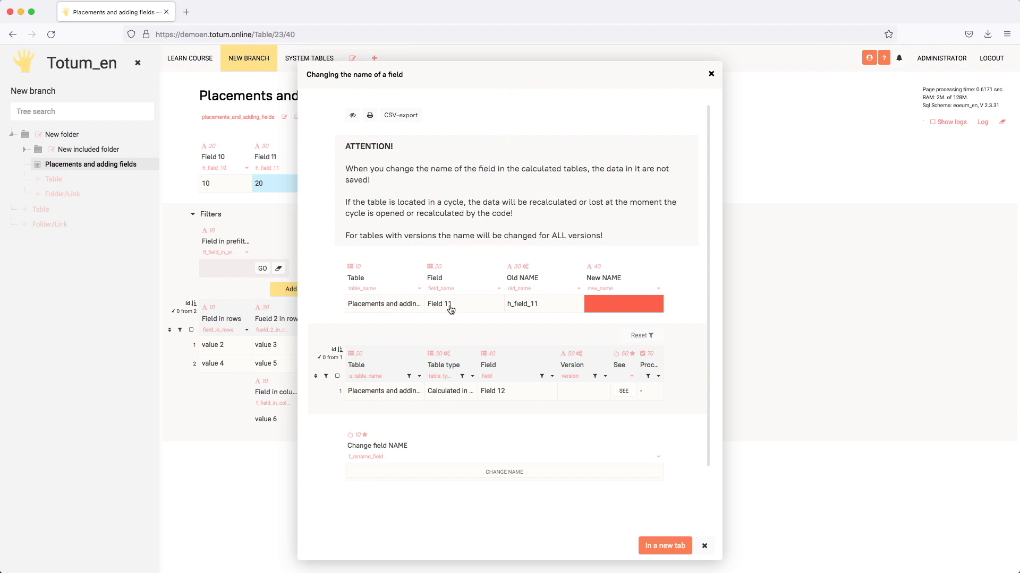
click(538, 307)
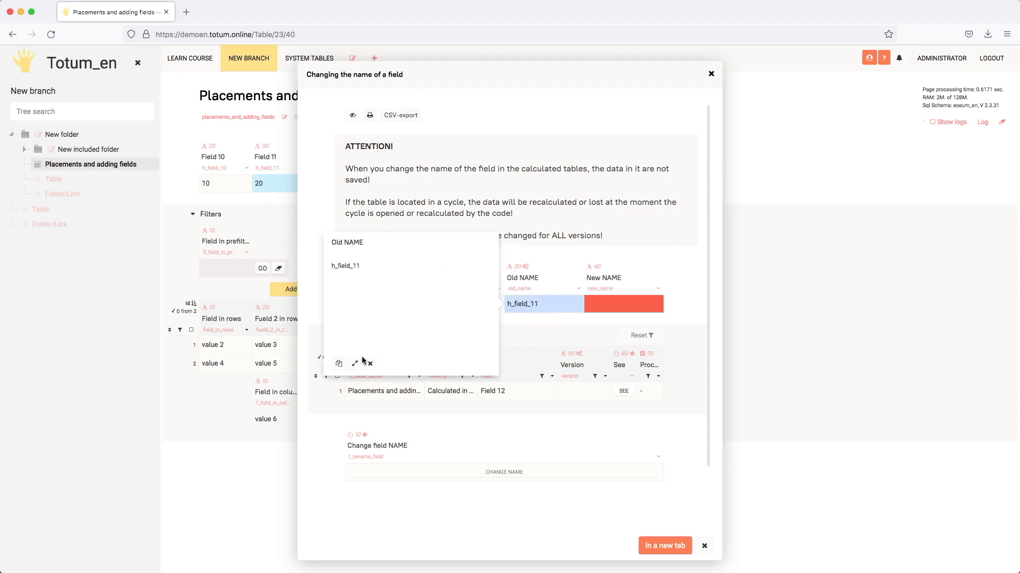
click(626, 304)
click(628, 305)
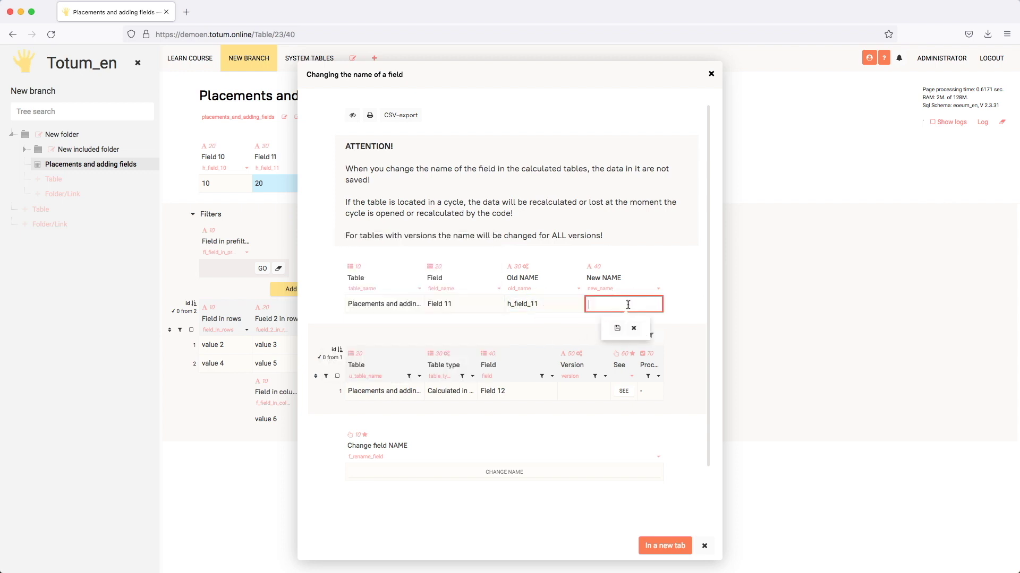
text(h_field_11)
key(Return)
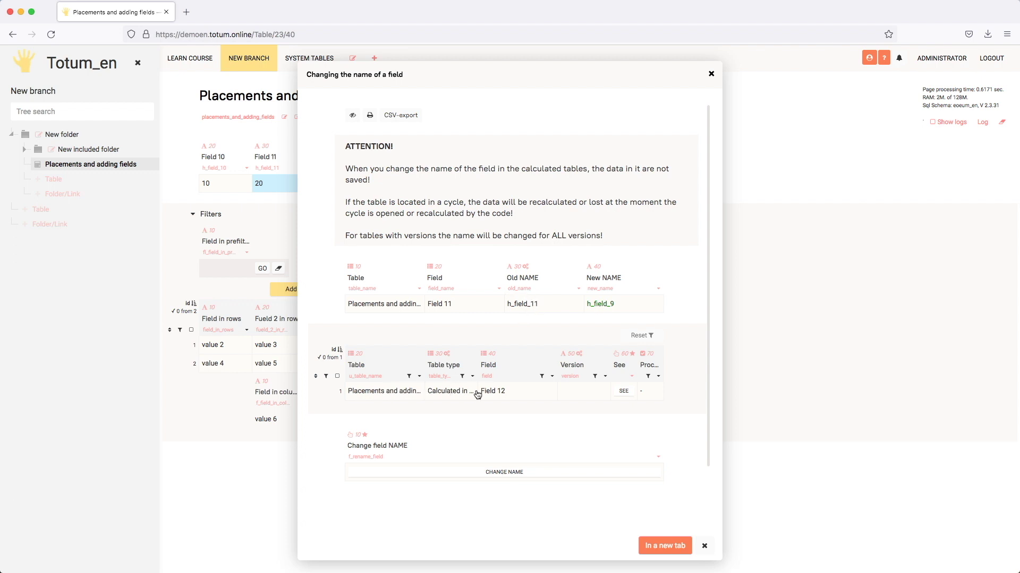
Replace #h_field_11 with #h_field_9 in the code of the dependent Field 12 and save the field.
click(505, 393)
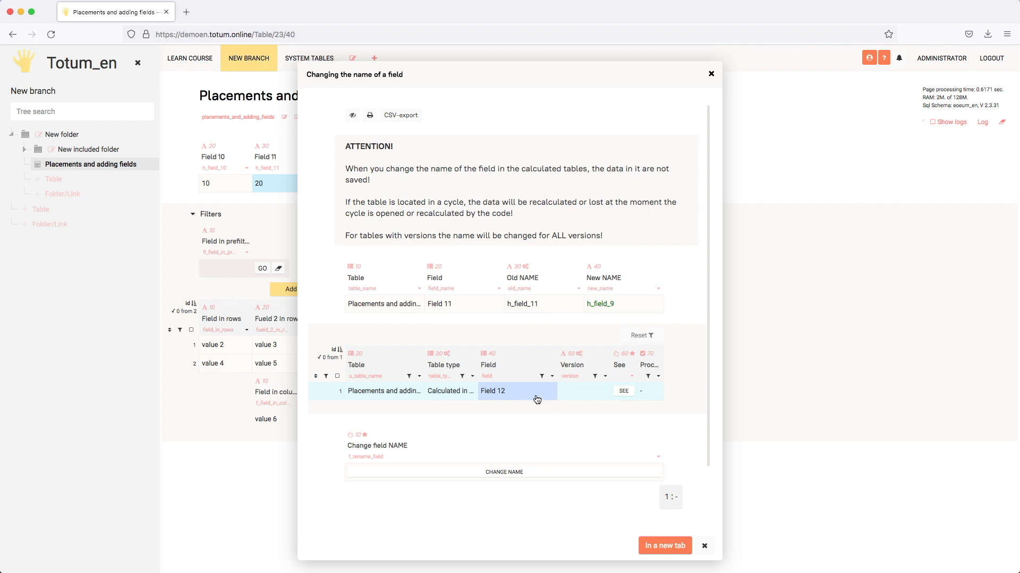
click(623, 391)
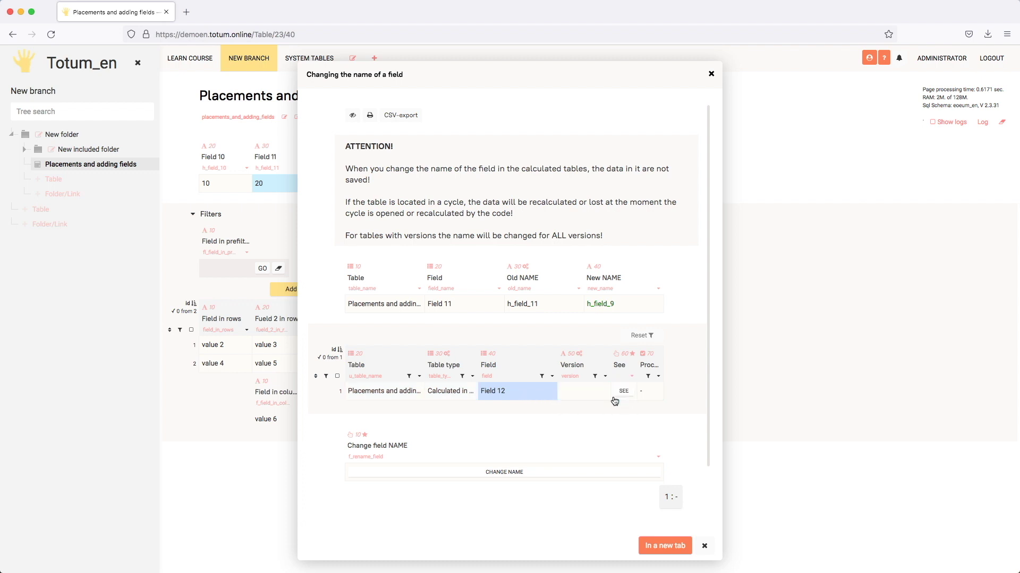
scroll(535, 397, down, 10)
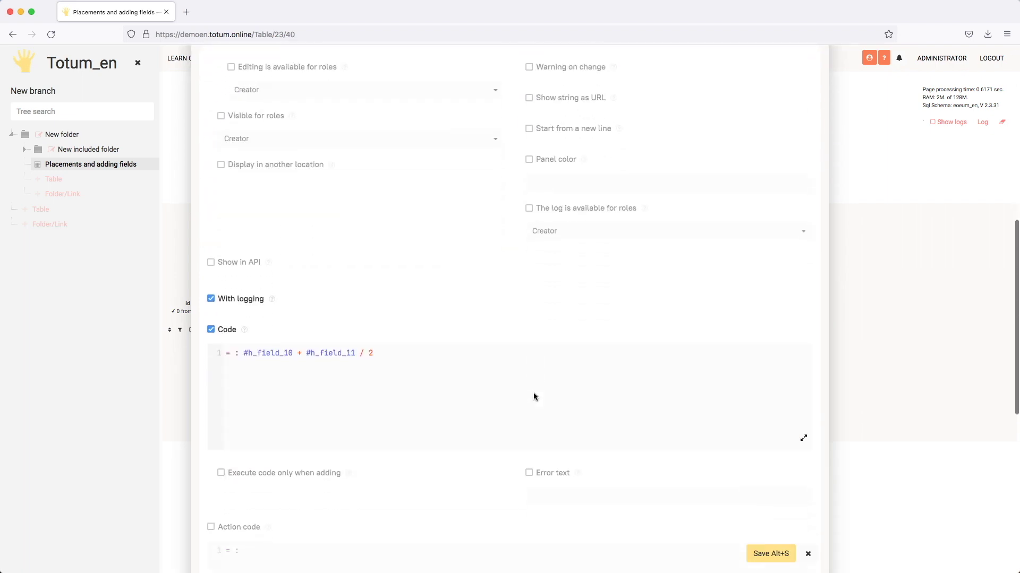
click(355, 353)
key(BackSpace)
key(BackSpace)
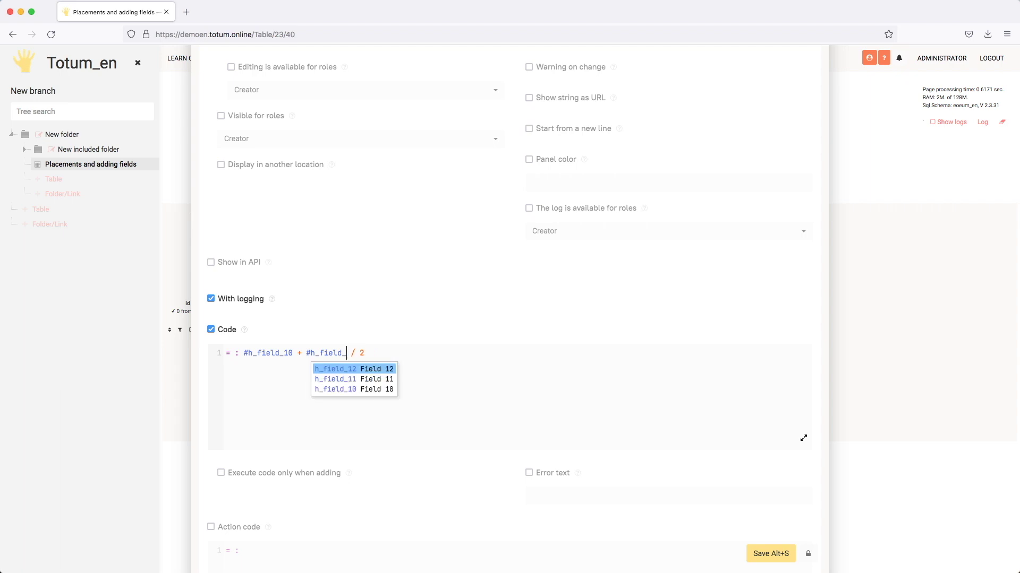
text(9)
key(End)
key(alt+s)
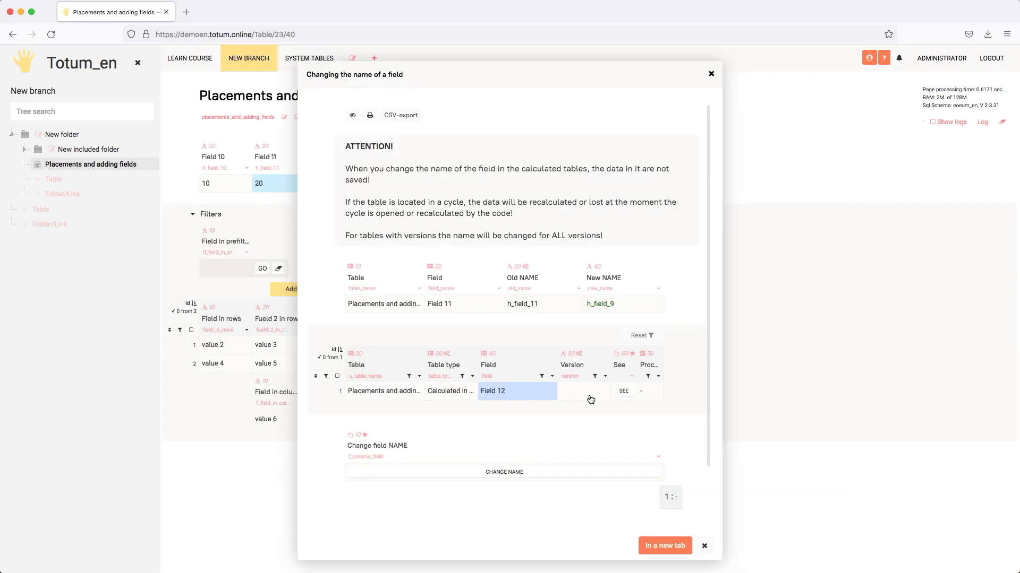
Mark the Field 12 row as processed and run the field name change.
click(651, 392)
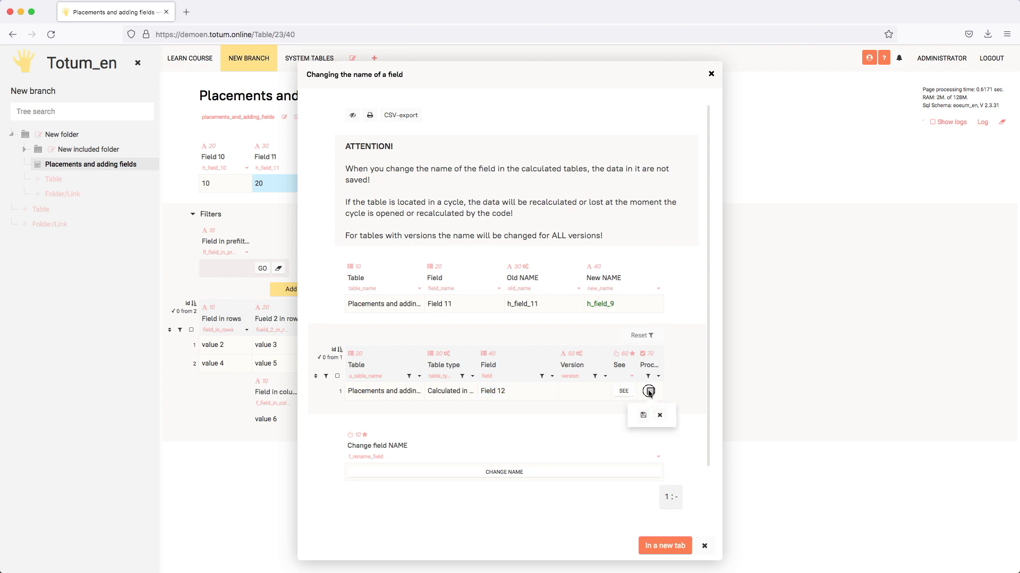
click(651, 392)
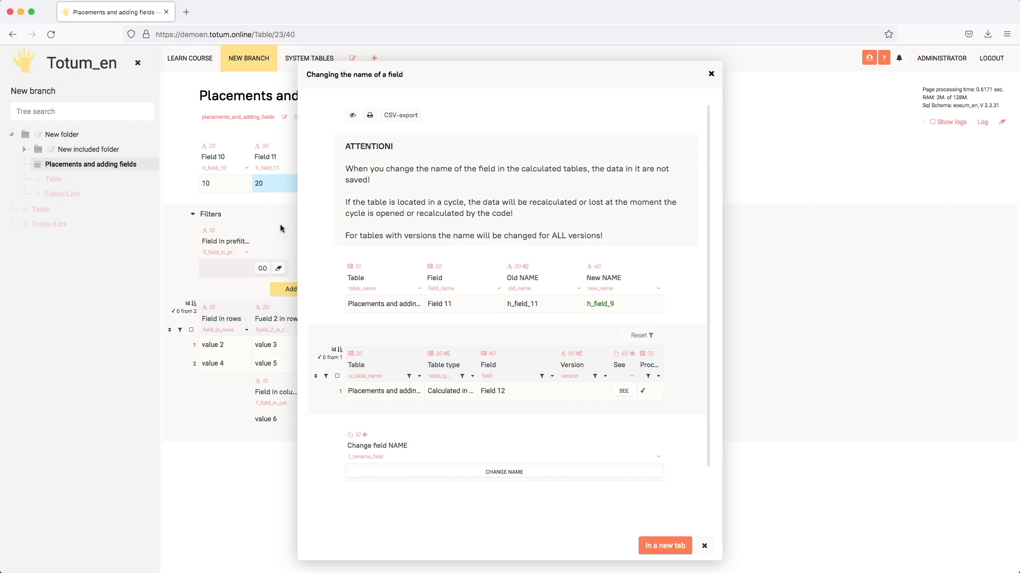
click(513, 472)
Enter 20 as the value of Field 11 in the table header.
click(278, 186)
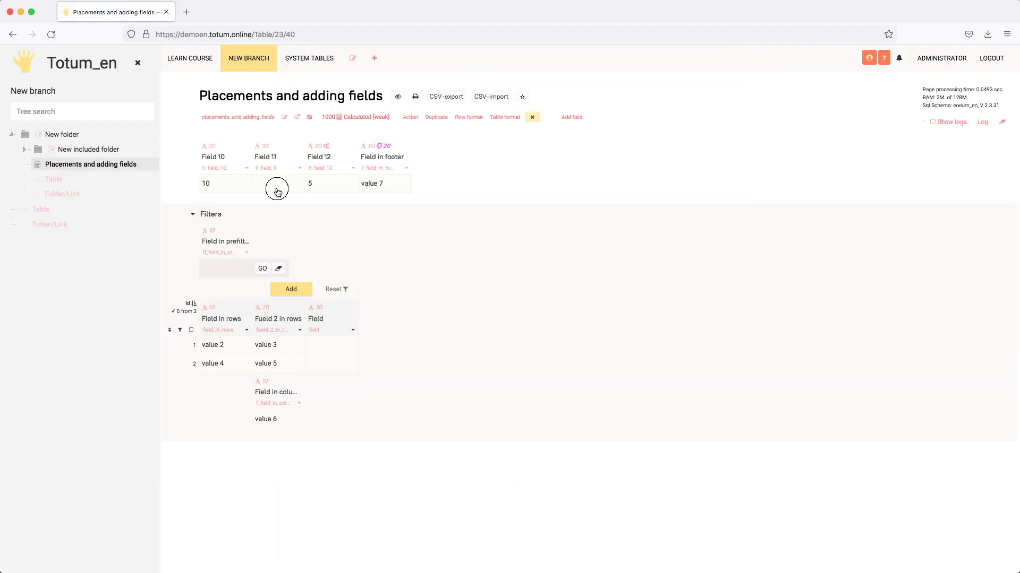
text(20)
key(Return)
Check which field names the code of Field 12 references, leaving the code as it is.
click(326, 188)
click(333, 169)
click(296, 127)
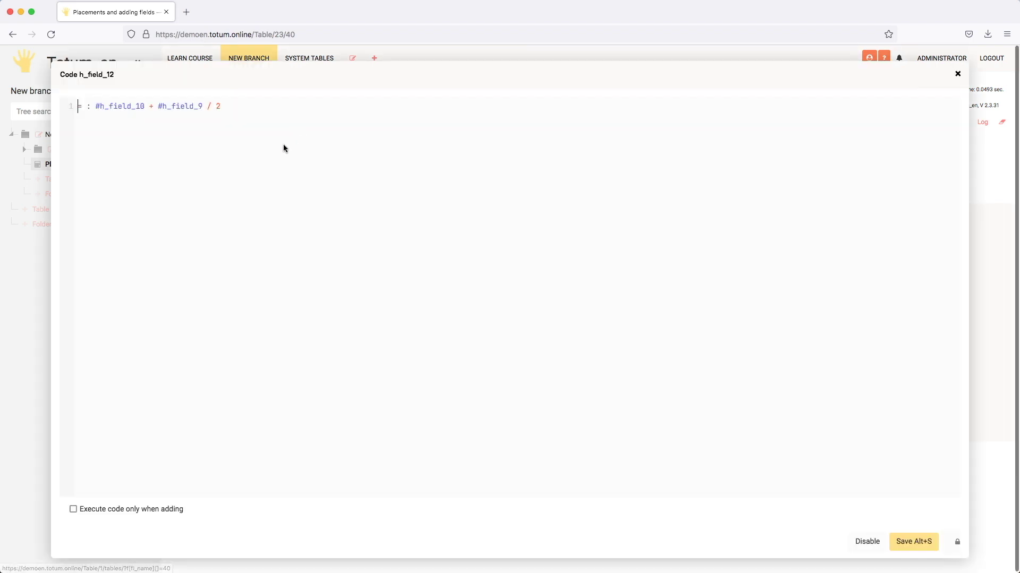
click(956, 74)
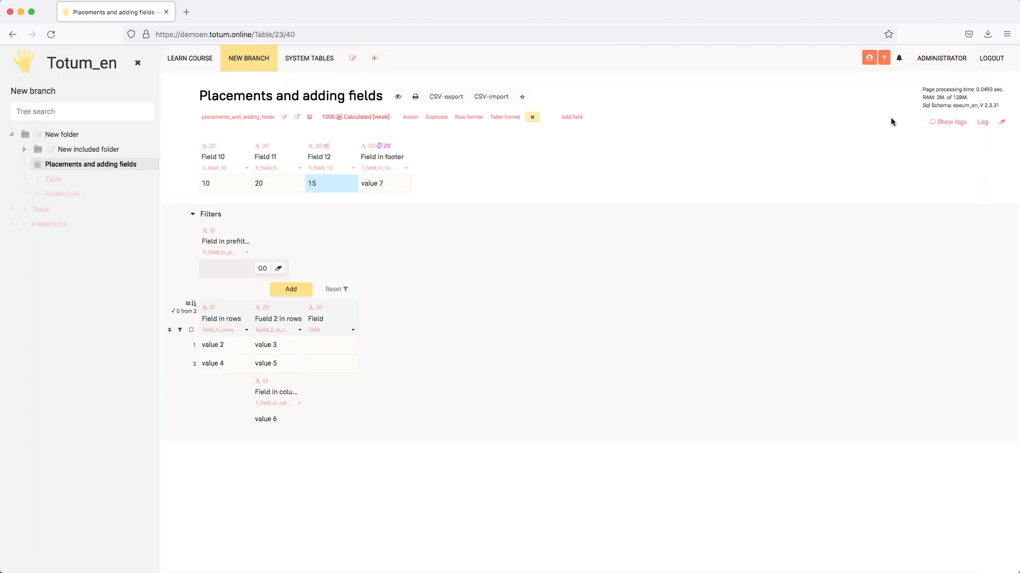
click(291, 189)
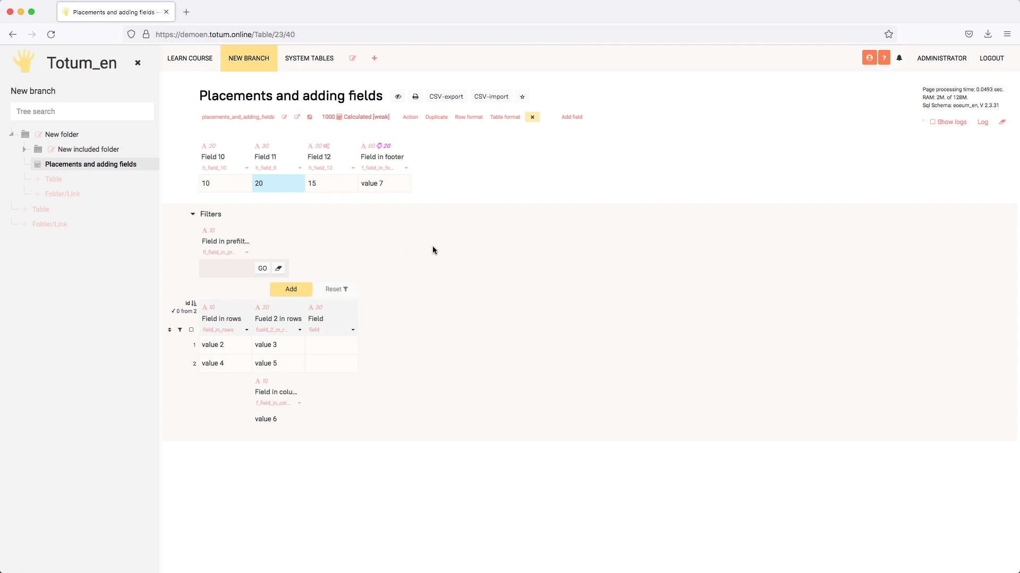
Add a new string field titled Field 20 with Column placement to the table.
click(583, 119)
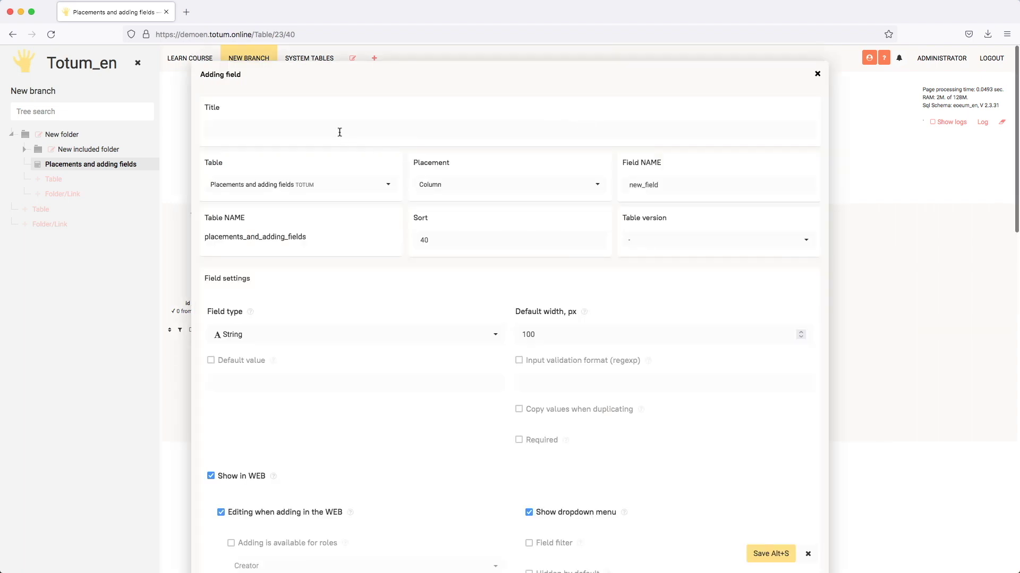
text(Field )
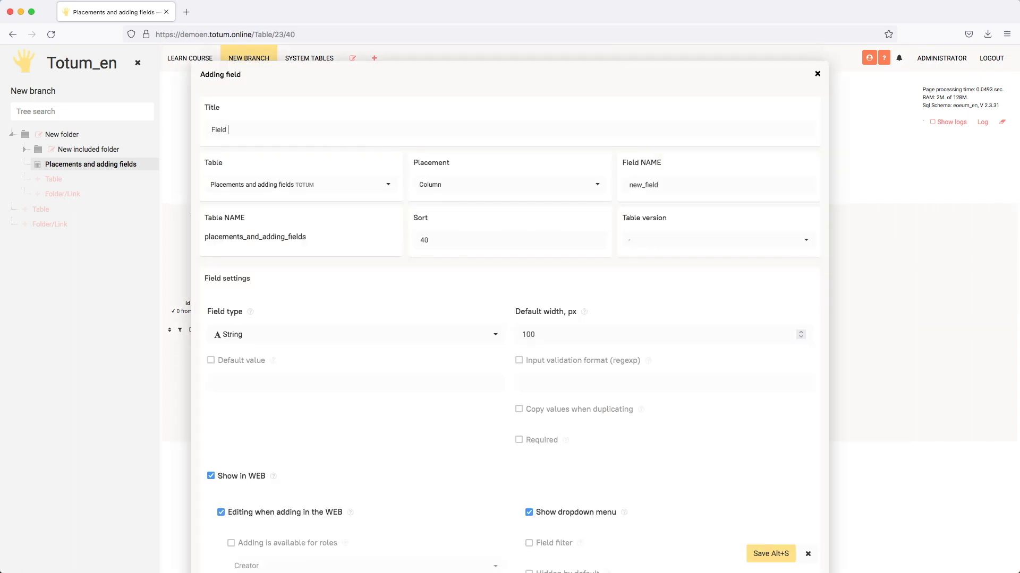
text(20)
click(770, 554)
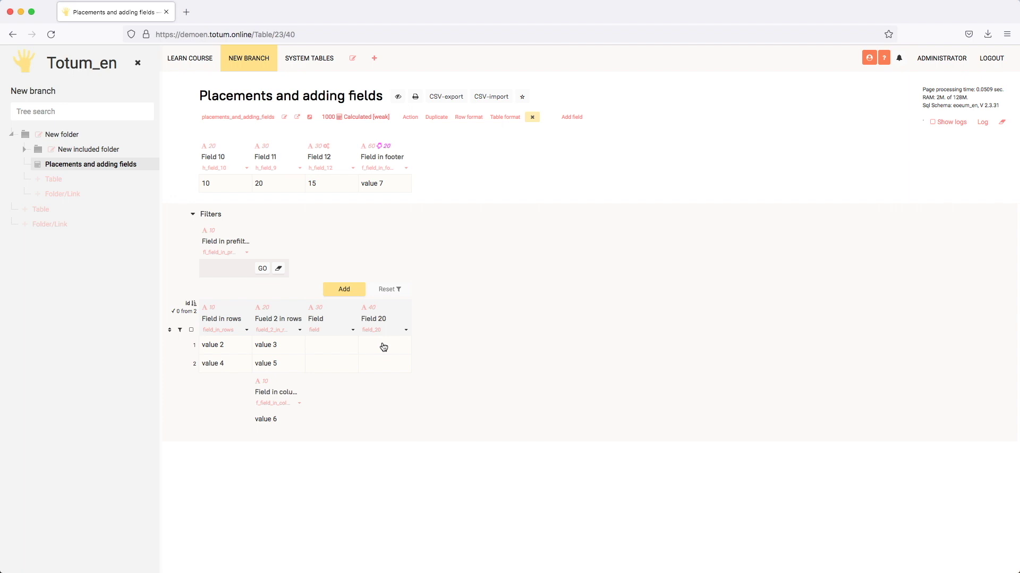
Change the placement of Field 20 from Column to Header and save it.
click(406, 332)
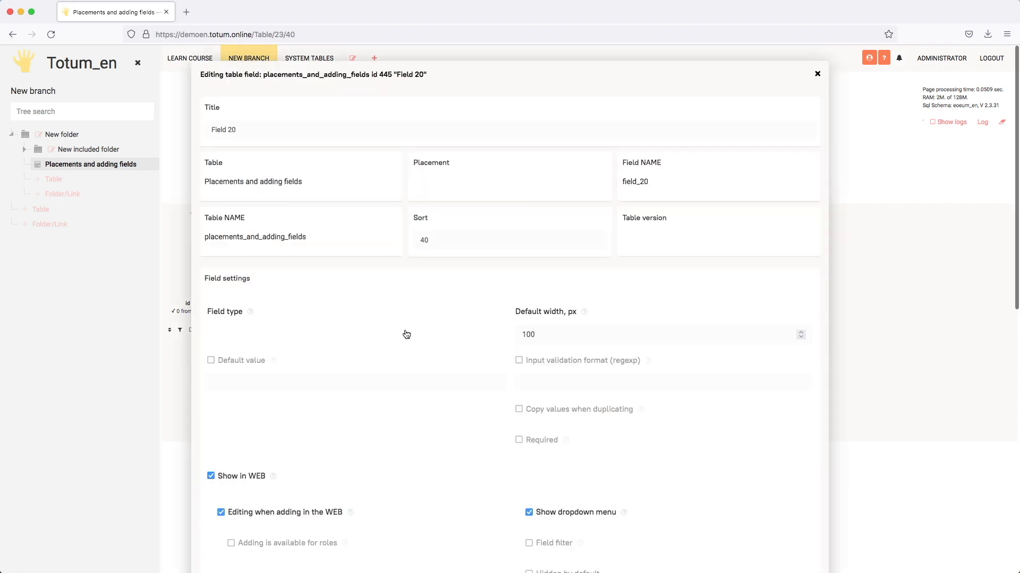
click(476, 186)
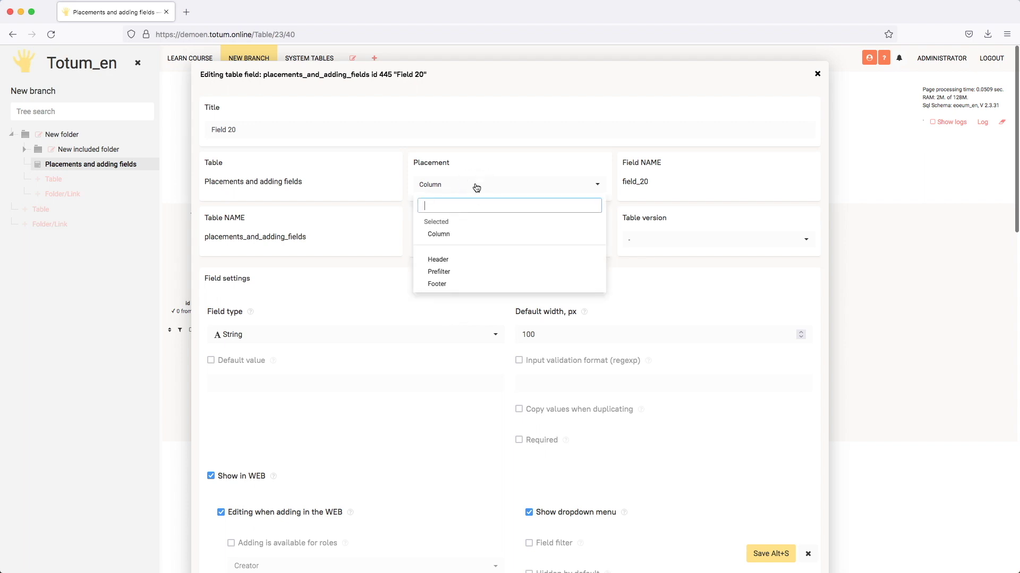
click(457, 259)
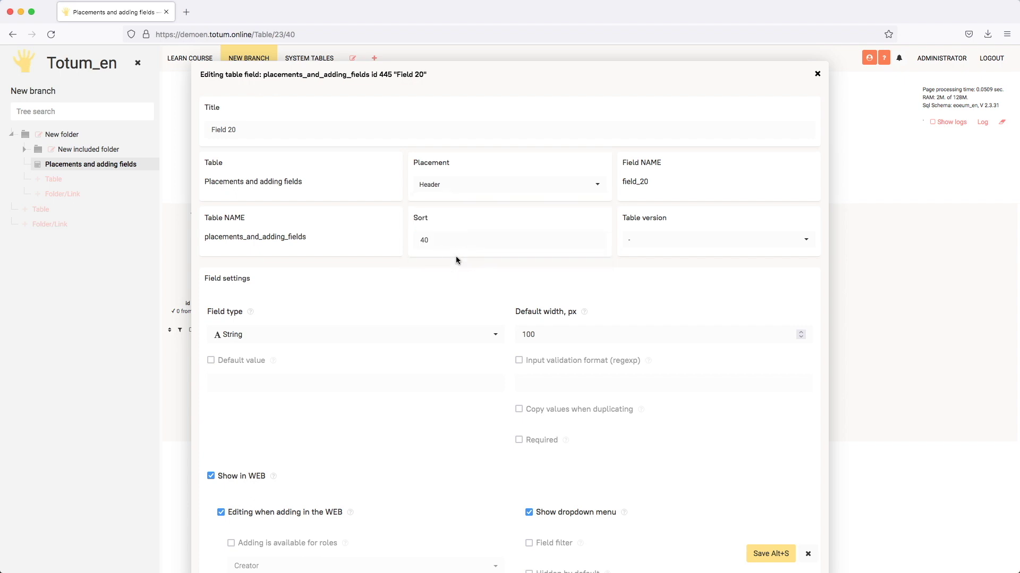
click(757, 551)
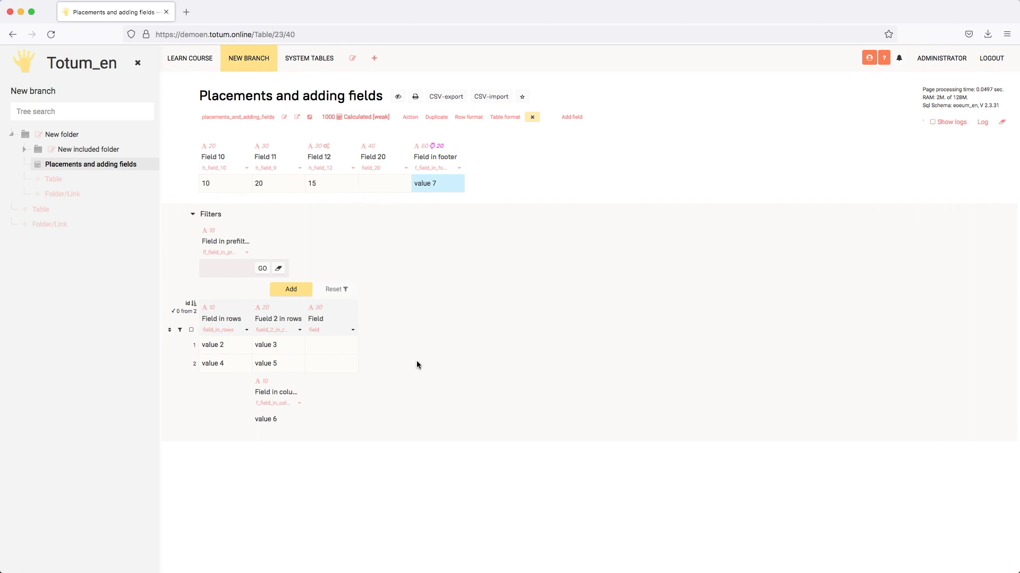
click(374, 188)
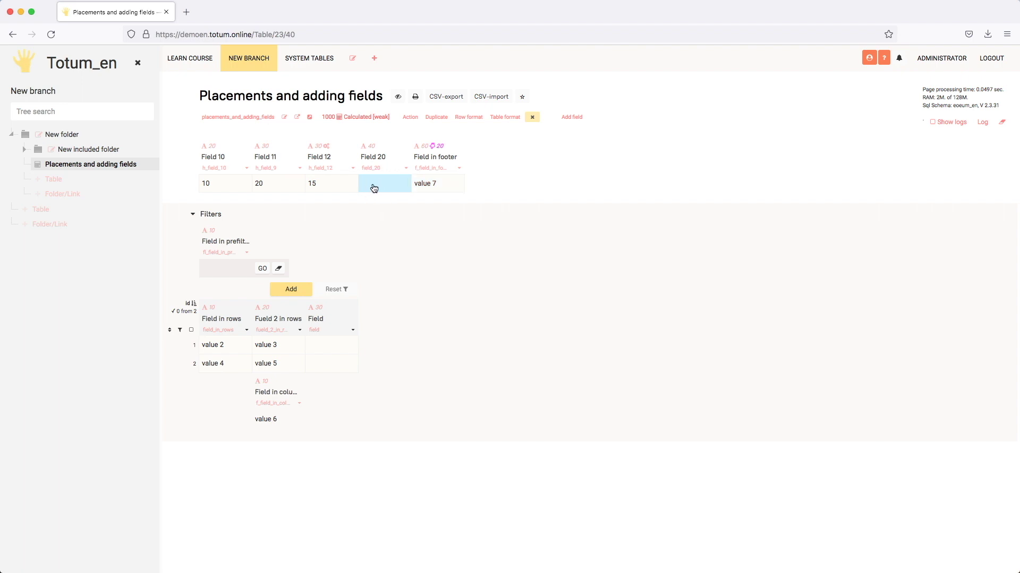
Append + #fie to the Field 12 code and look through the suggested field names for the added reference.
click(324, 160)
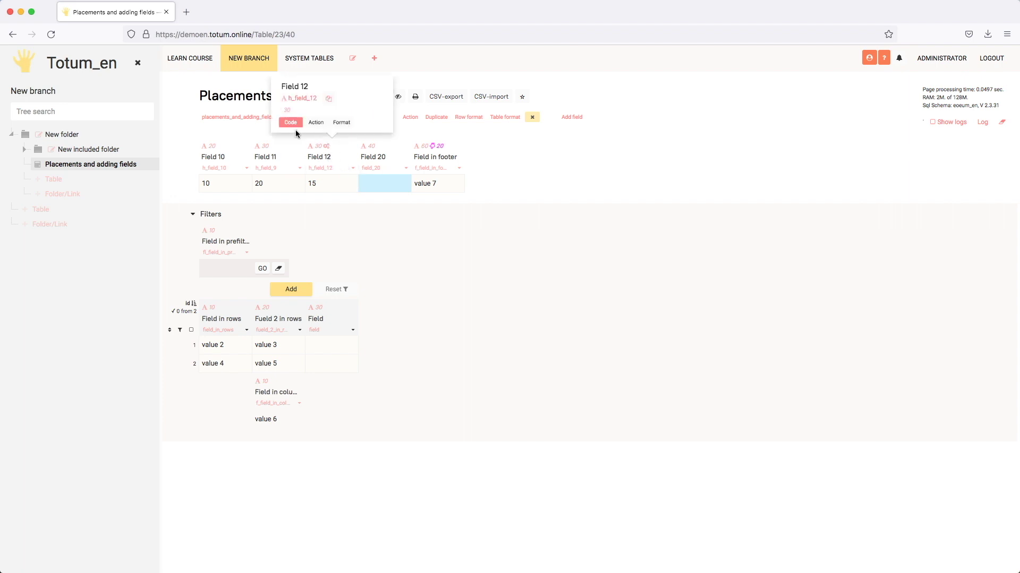
click(291, 121)
click(241, 106)
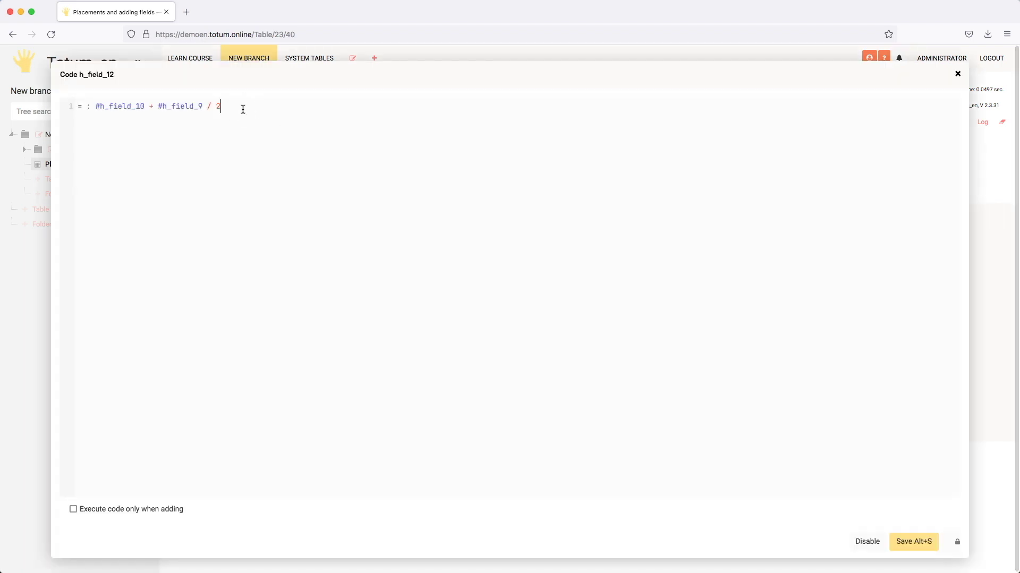
text(+ #)
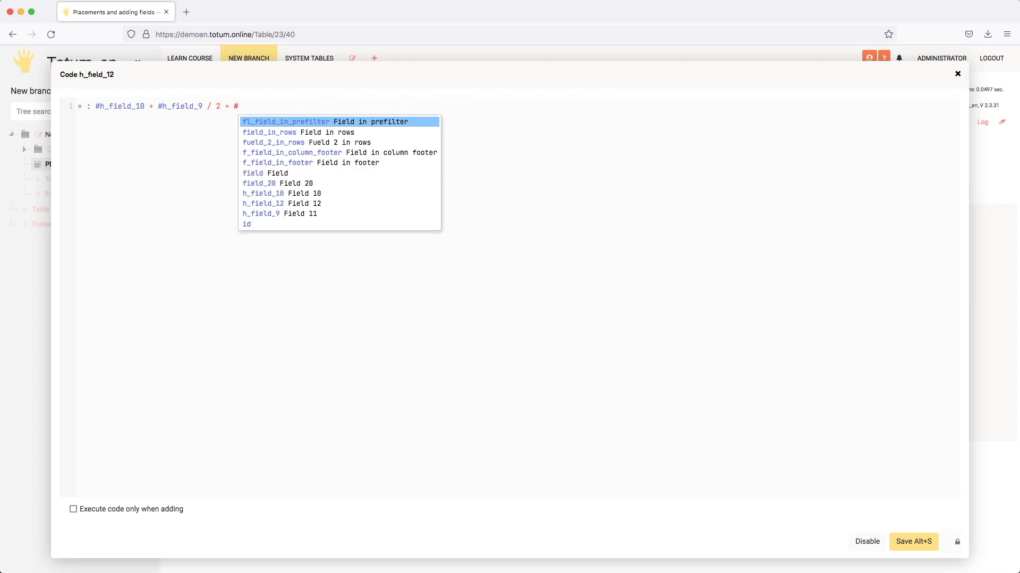
text(fie)
key(Down)
key(Down)
key(Down)
key(Down)
key(Down)
key(Down)
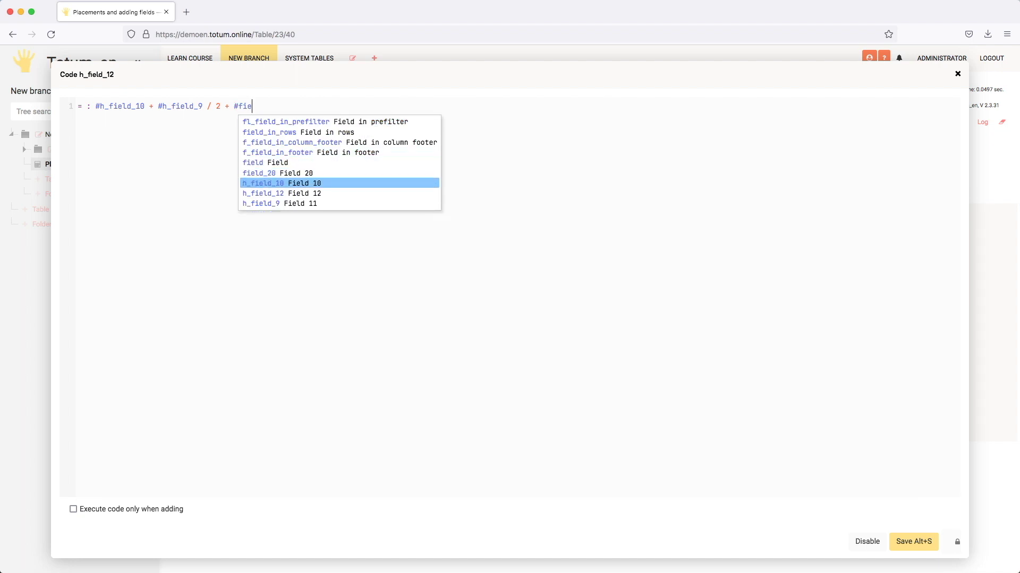
key(Down)
key(Down)
key(Up)
key(Up)
key(Up)
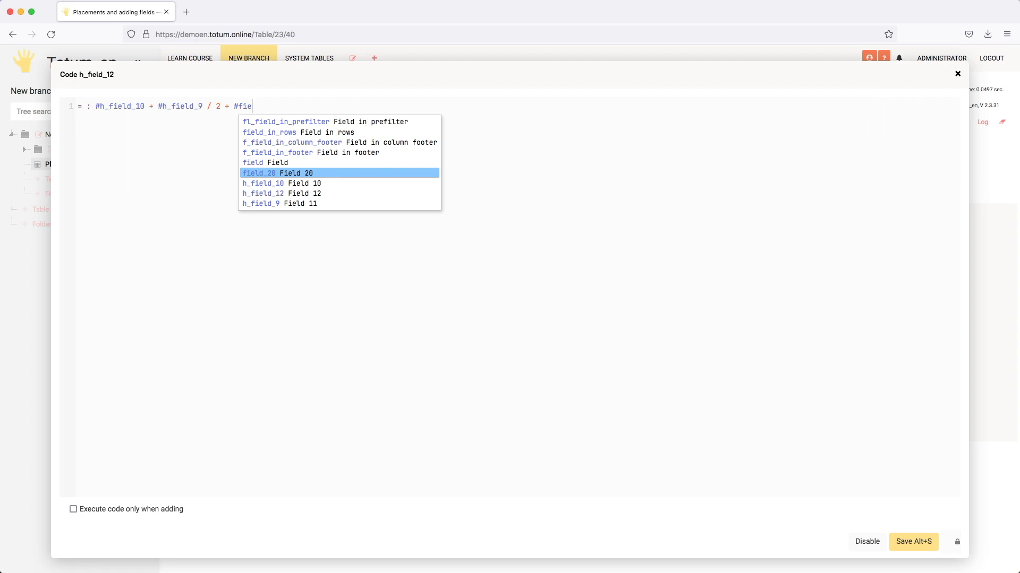
key(Down)
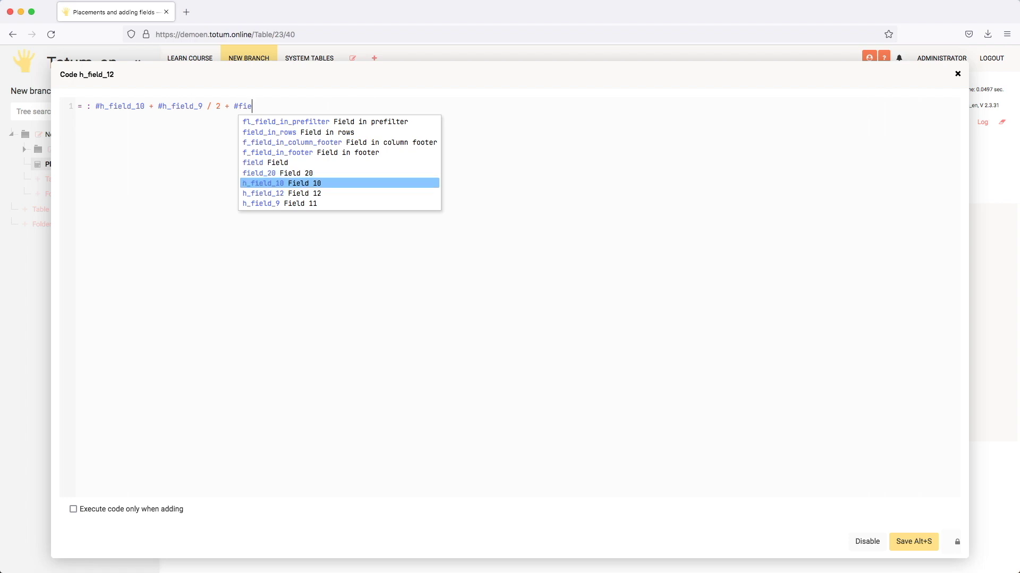